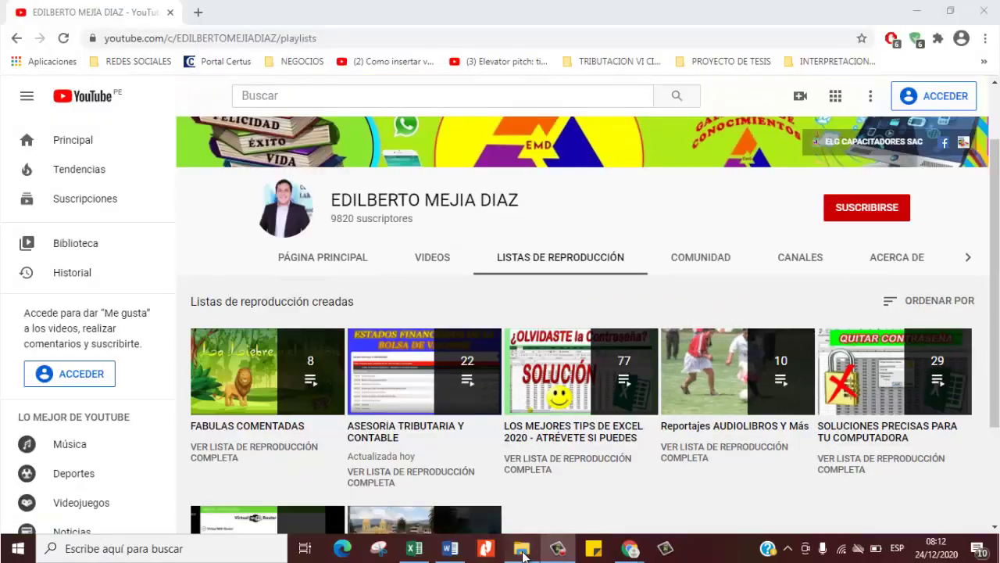
# Step: Create a new Excel spreadsheet in the empty FFOutput folder and select all its cells
pyautogui.click(522, 548)
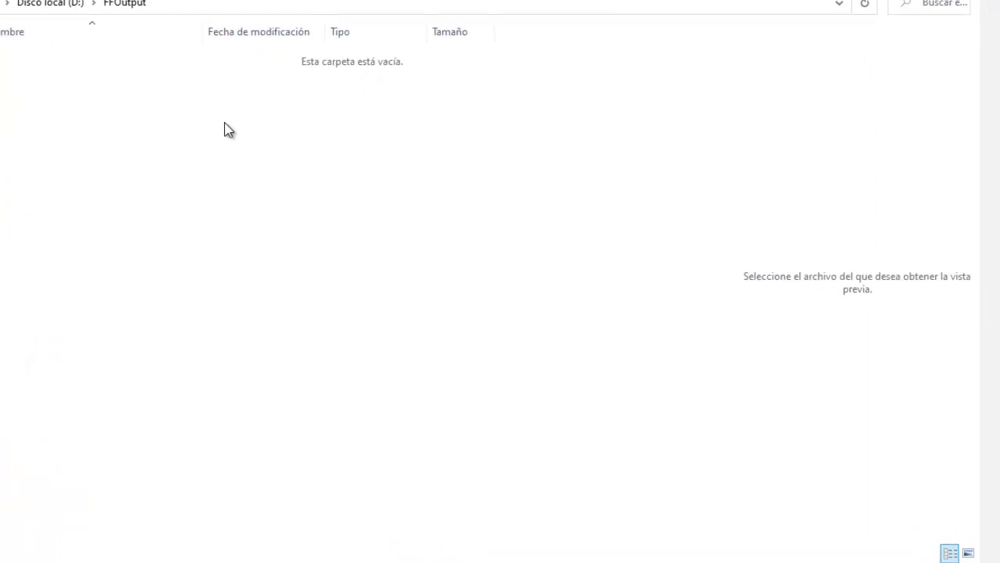
pyautogui.rightClick(348, 152)
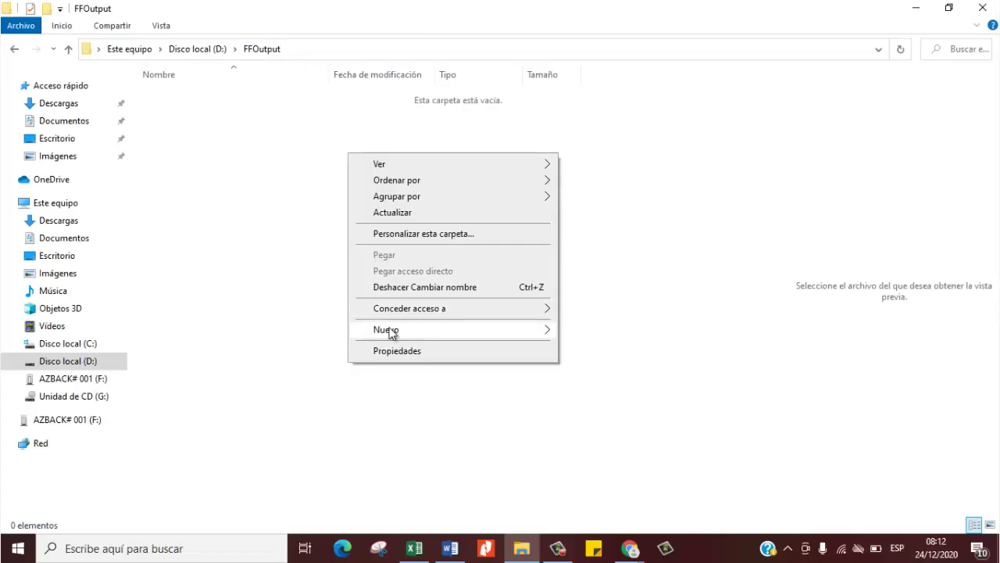
pyautogui.moveTo(449, 329)
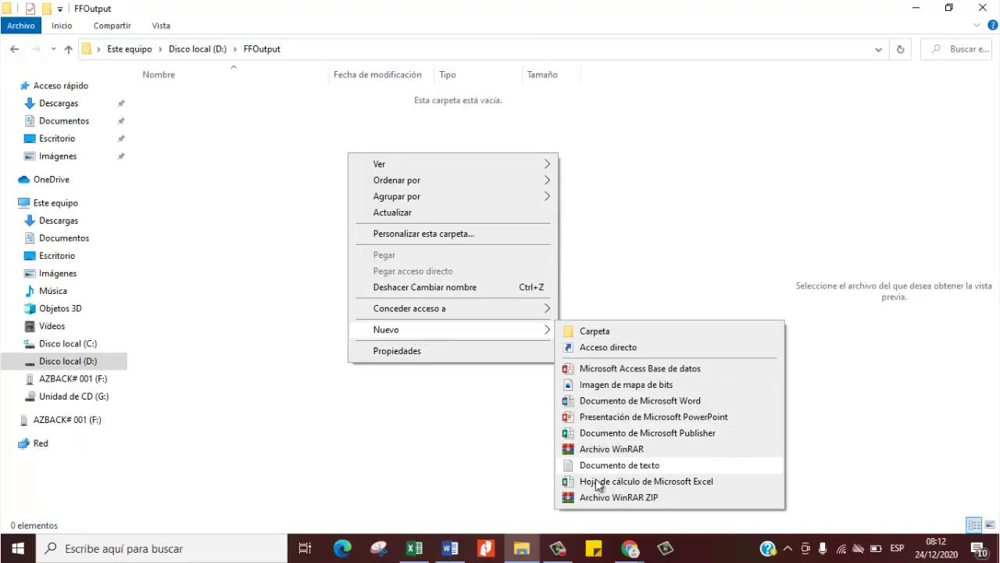
pyautogui.click(597, 482)
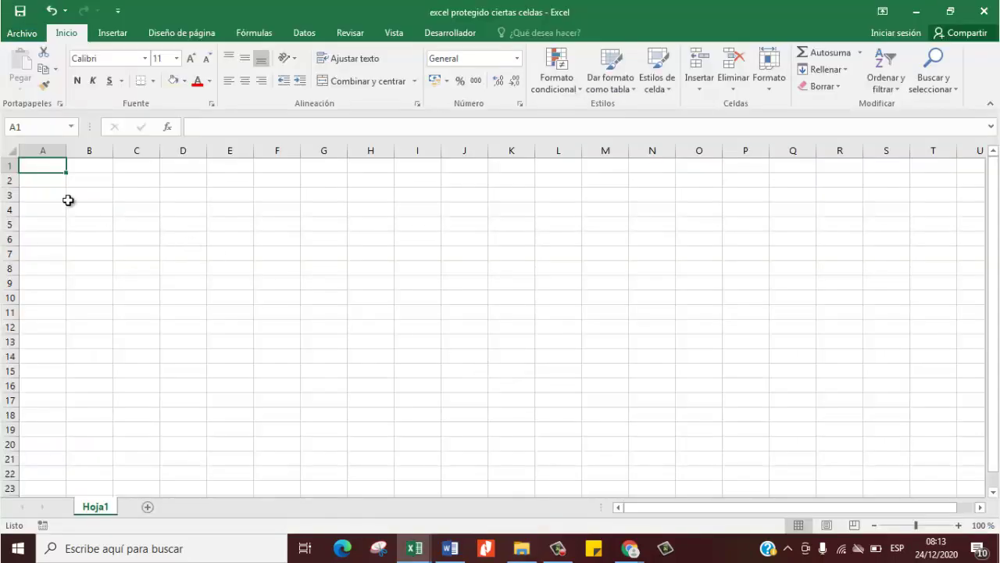
pyautogui.hotkey('ctrl', 'a')
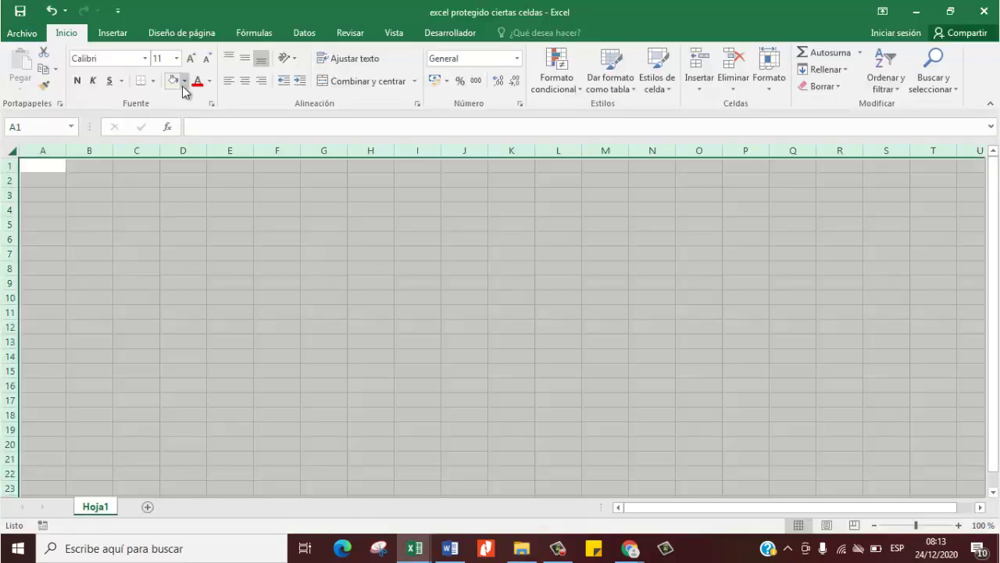
# Step: Give the whole sheet a light yellow fill and check the blank CÓDIGO cell D6
pyautogui.click(173, 80)
pyautogui.click(122, 210)
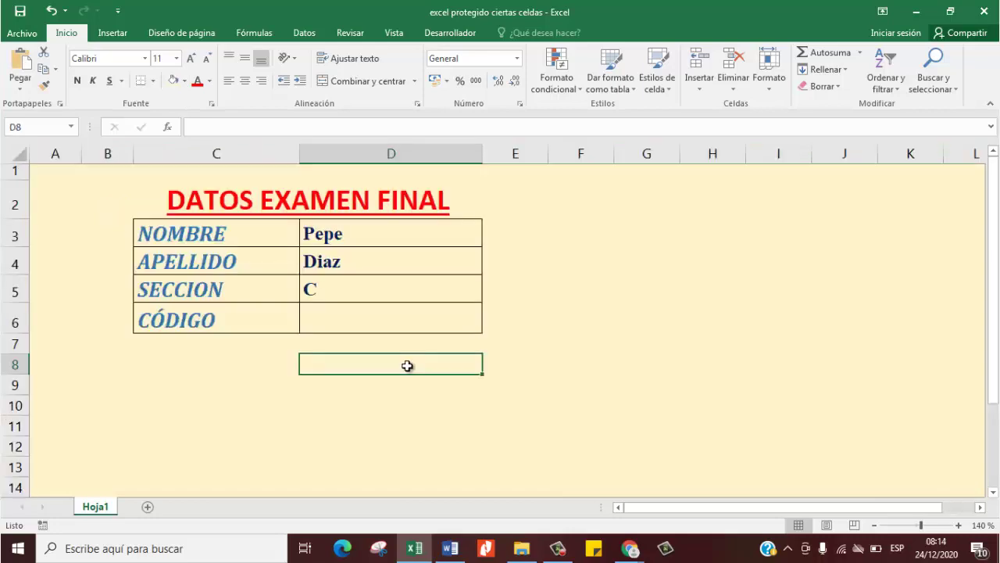
pyautogui.click(377, 316)
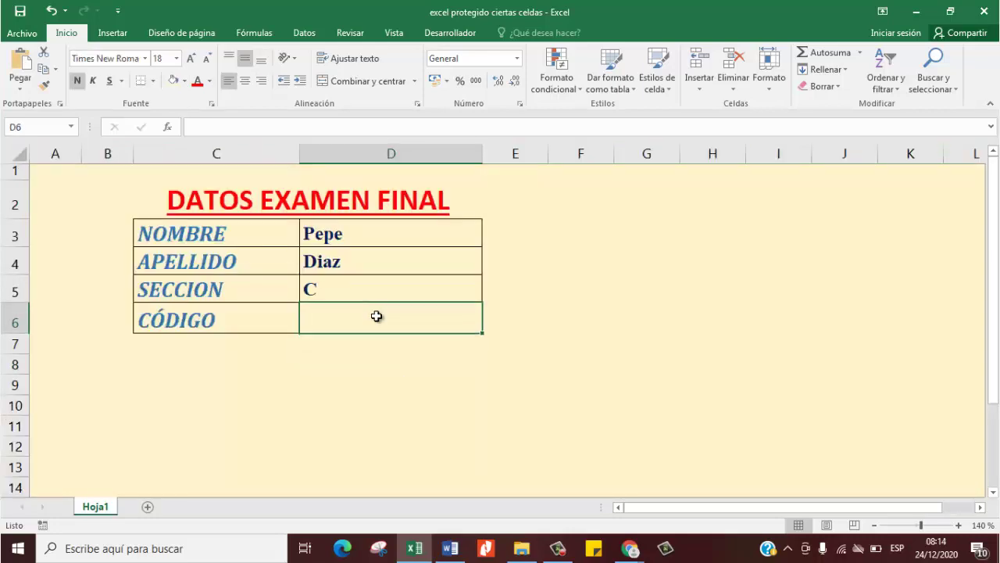
pyautogui.press('Down')
pyautogui.press('Down')
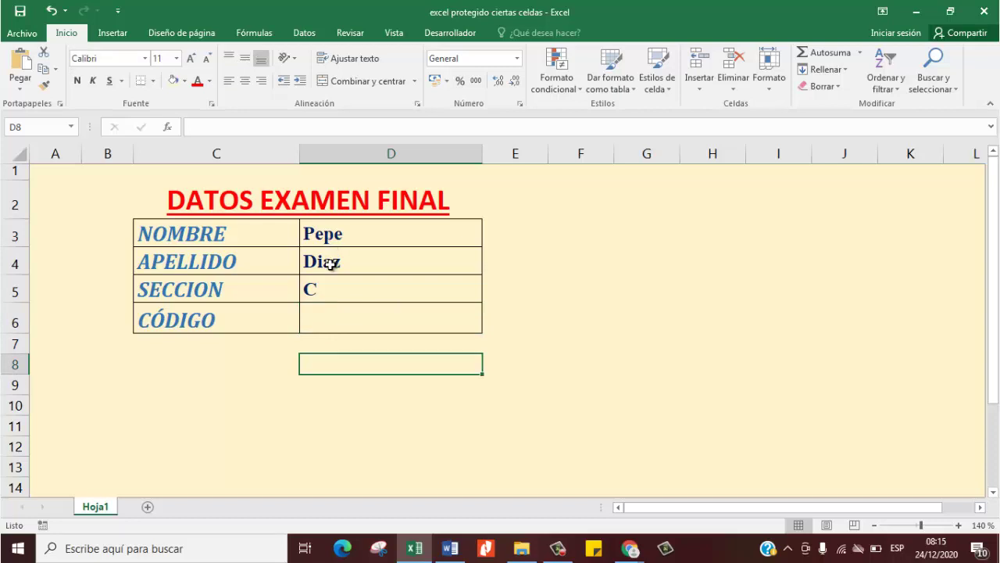
# Step: Start D6's formula with SI, testing whether D3 is empty, and insert CONCATENAR
pyautogui.click(320, 326)
pyautogui.write('=')
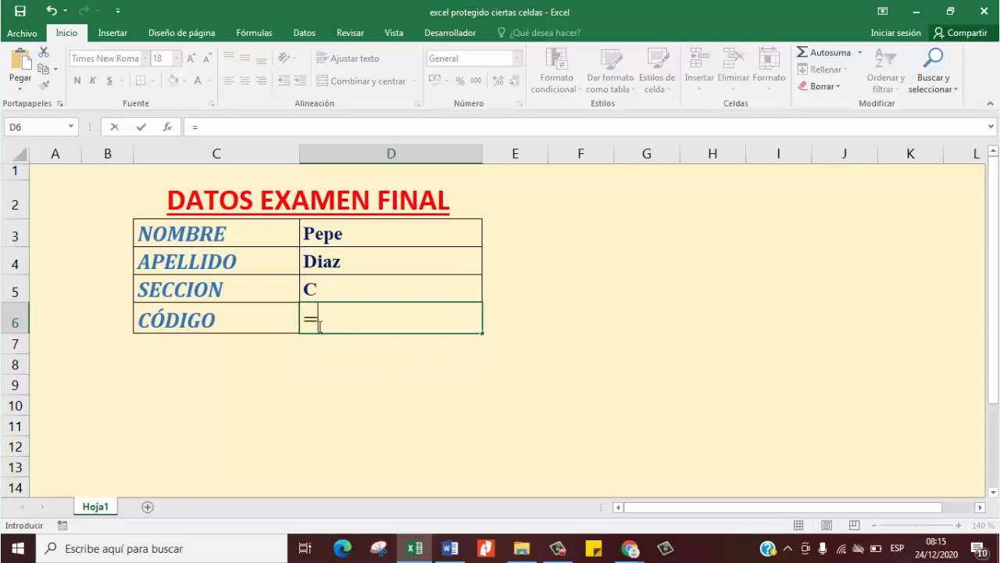
pyautogui.write('si(')
pyautogui.click(320, 237)
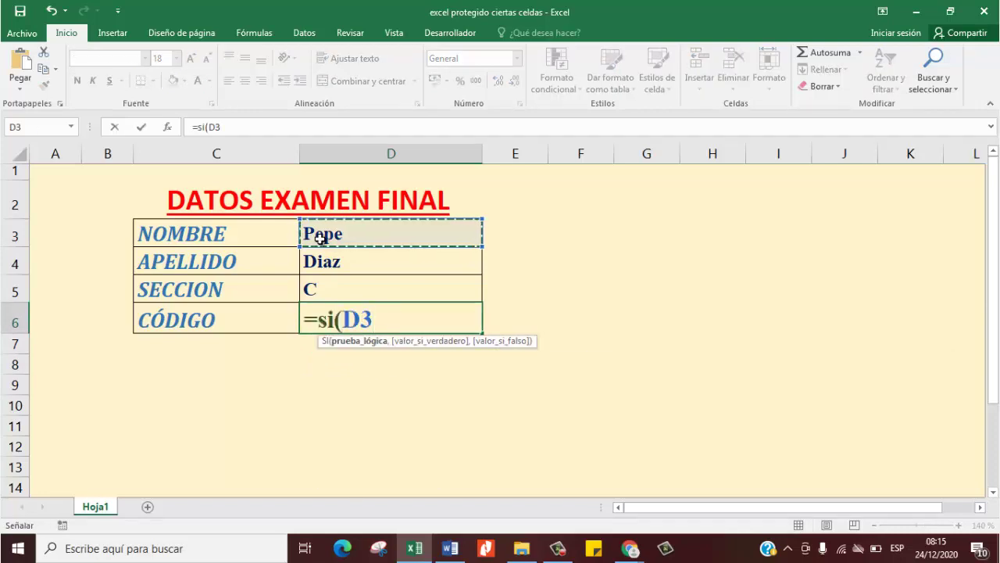
pyautogui.write('="",""')
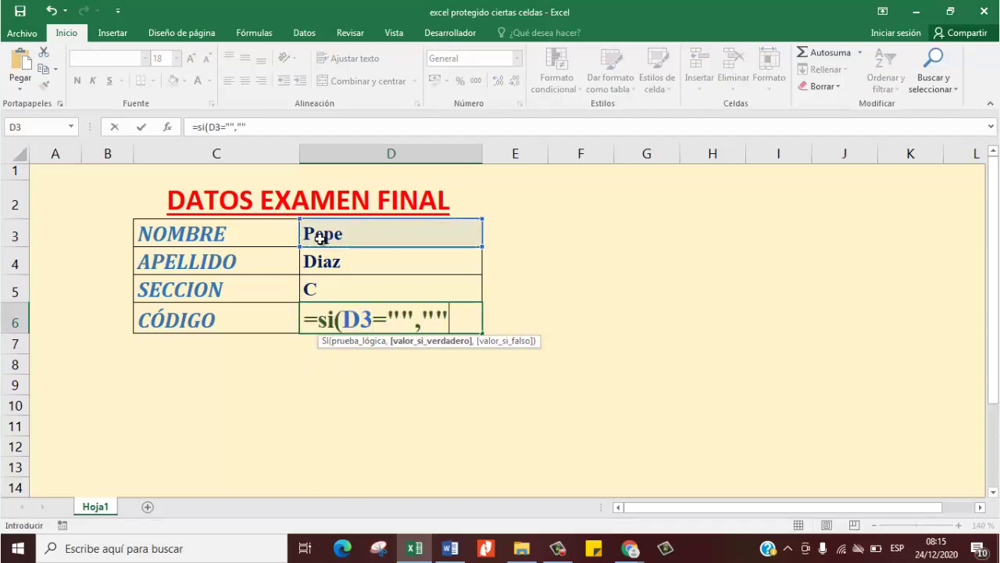
pyautogui.write(',con')
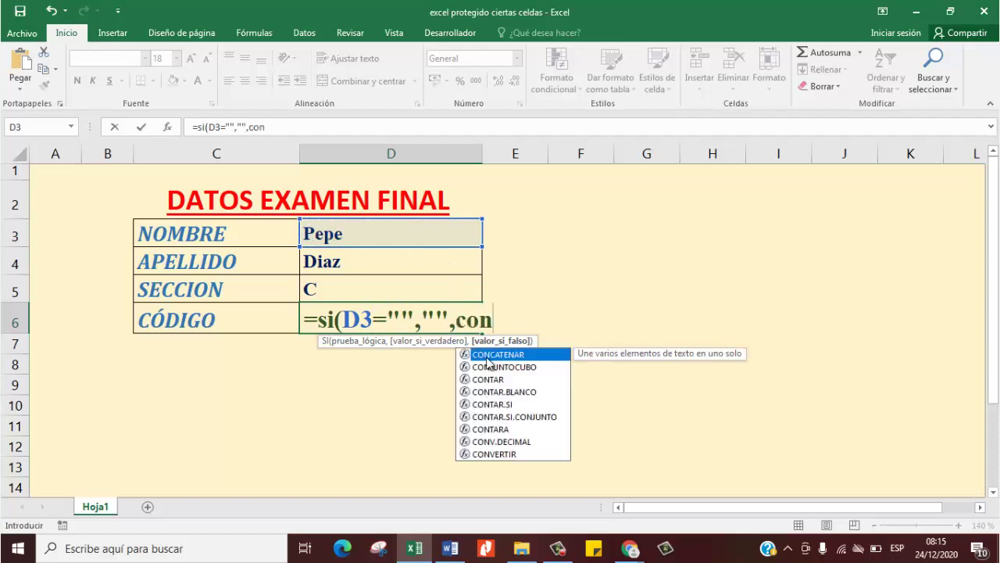
pyautogui.doubleClick(487, 358)
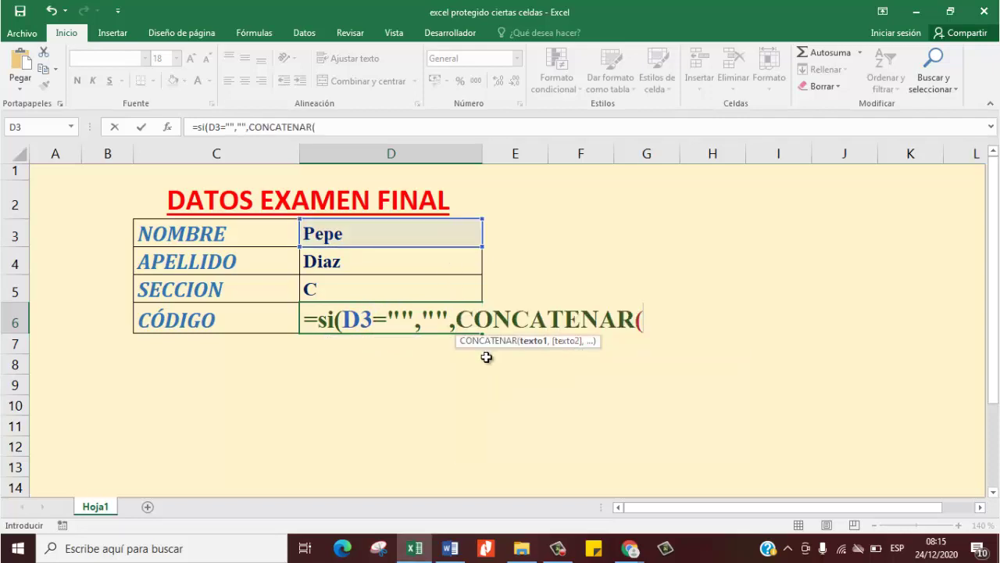
# Step: Concatenate IZQUIERDA(D3,1), DERECHA(D4,1), D5 and "EF001" so D6 shows PzCEF001
pyautogui.write('izqui')
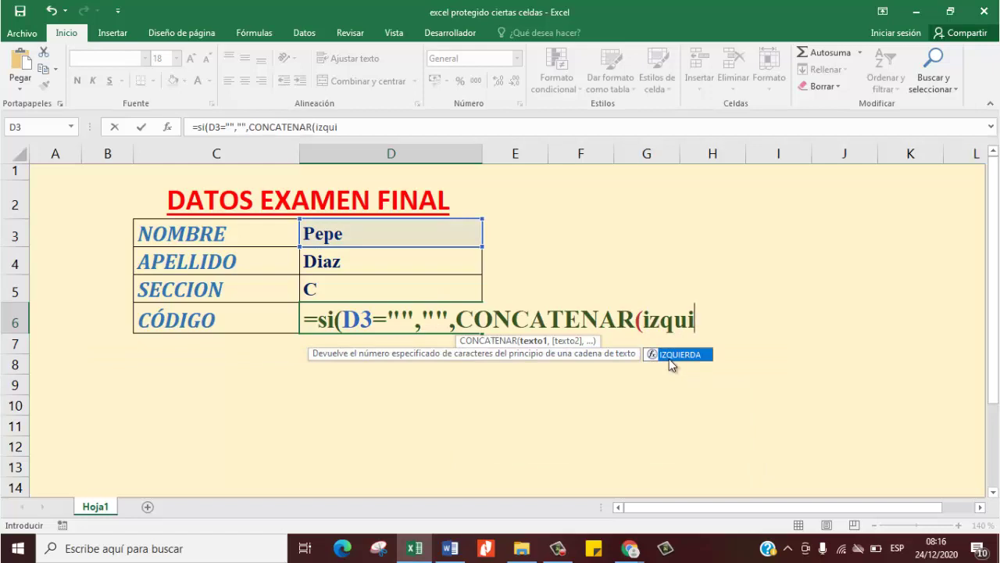
pyautogui.doubleClick(669, 355)
pyautogui.click(346, 233)
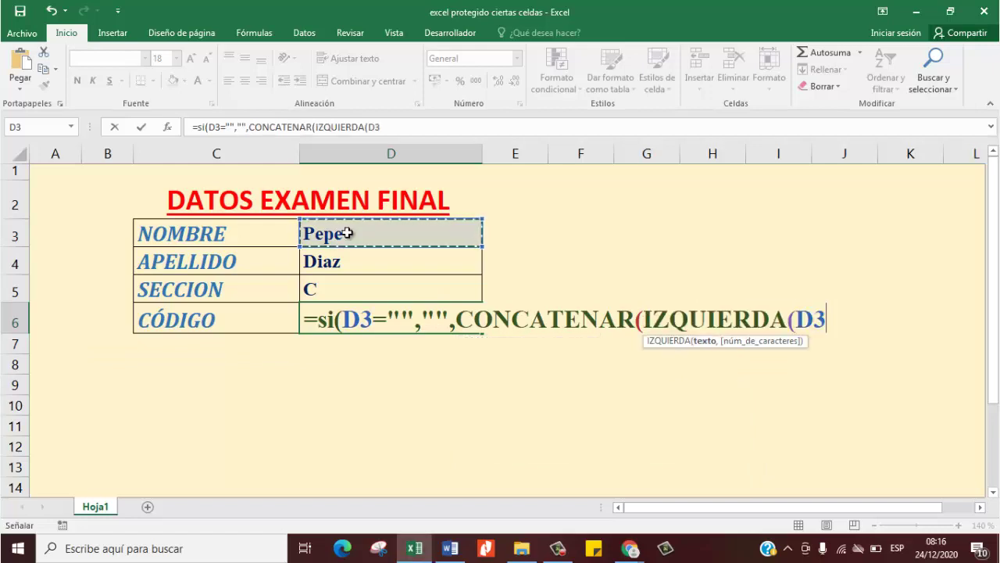
pyautogui.write(',1)')
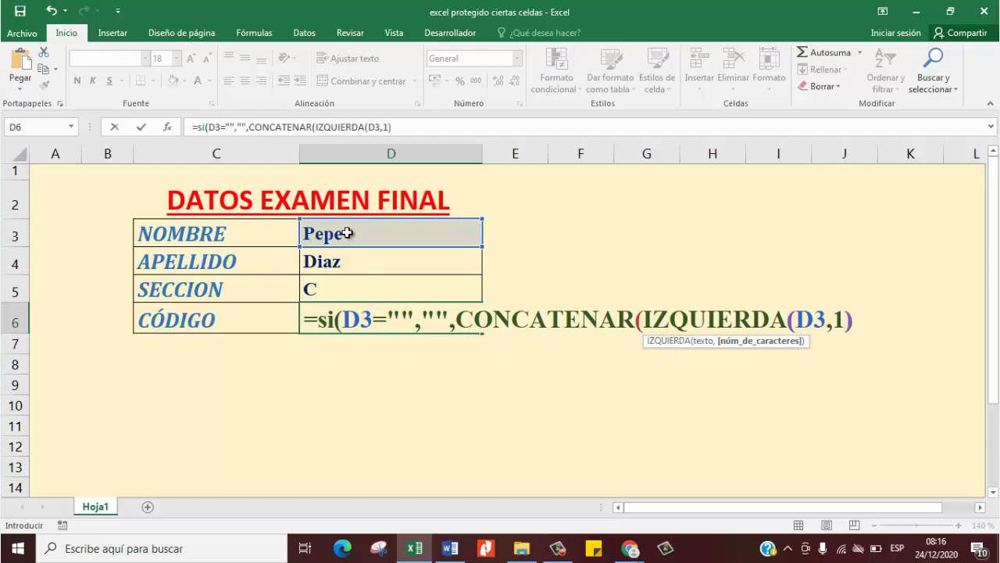
pyautogui.write(',')
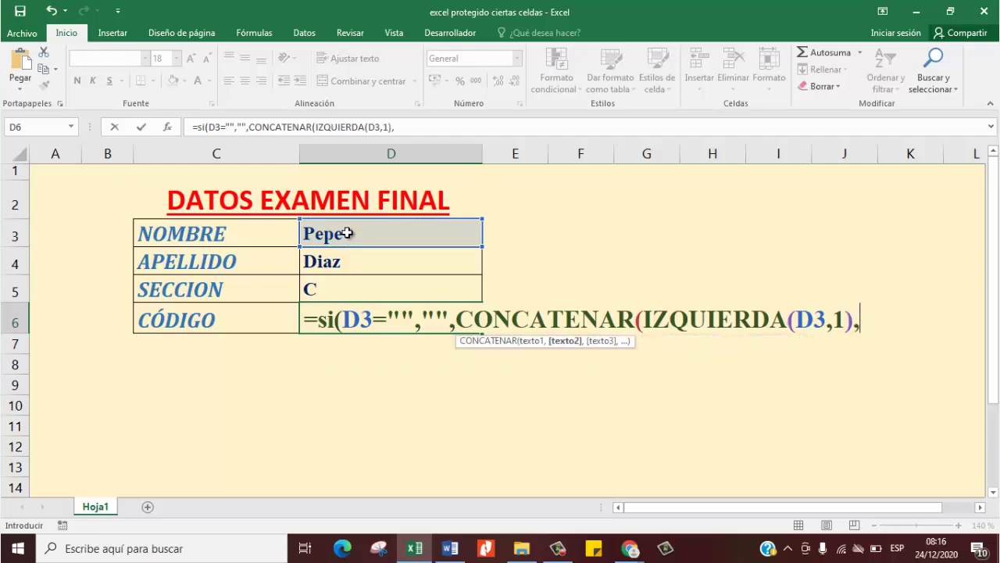
pyautogui.write('der')
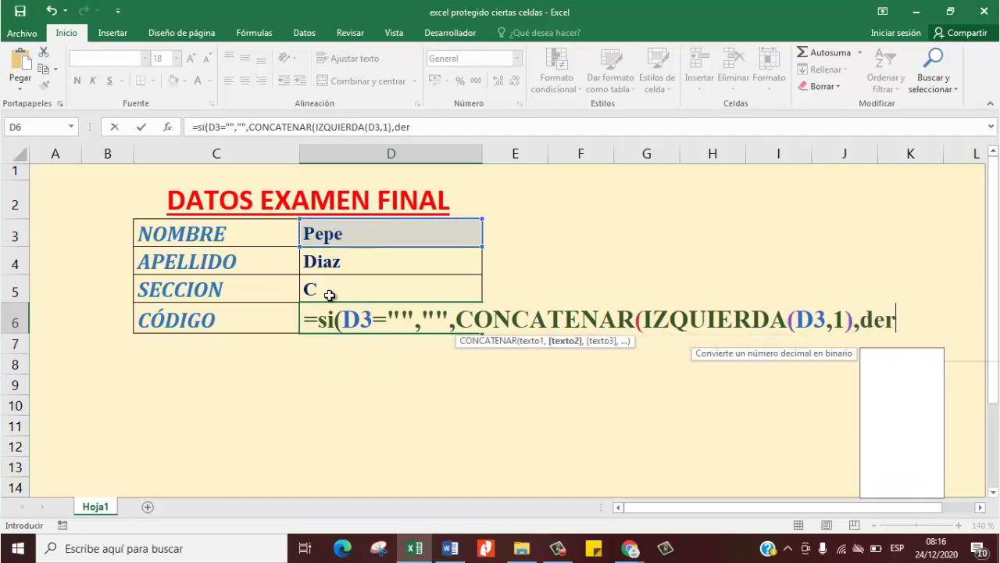
pyautogui.write('e')
pyautogui.press('Tab')
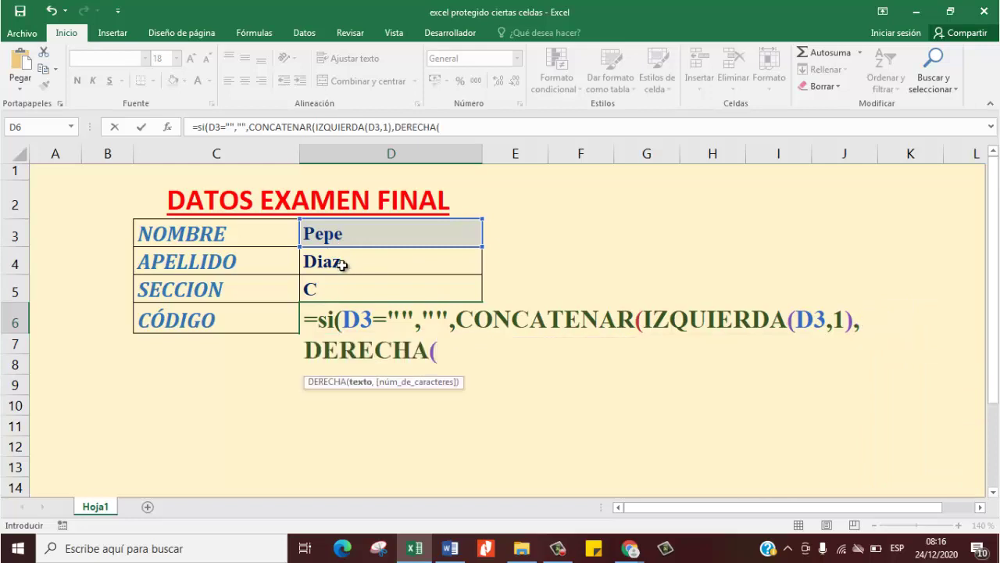
pyautogui.click(332, 266)
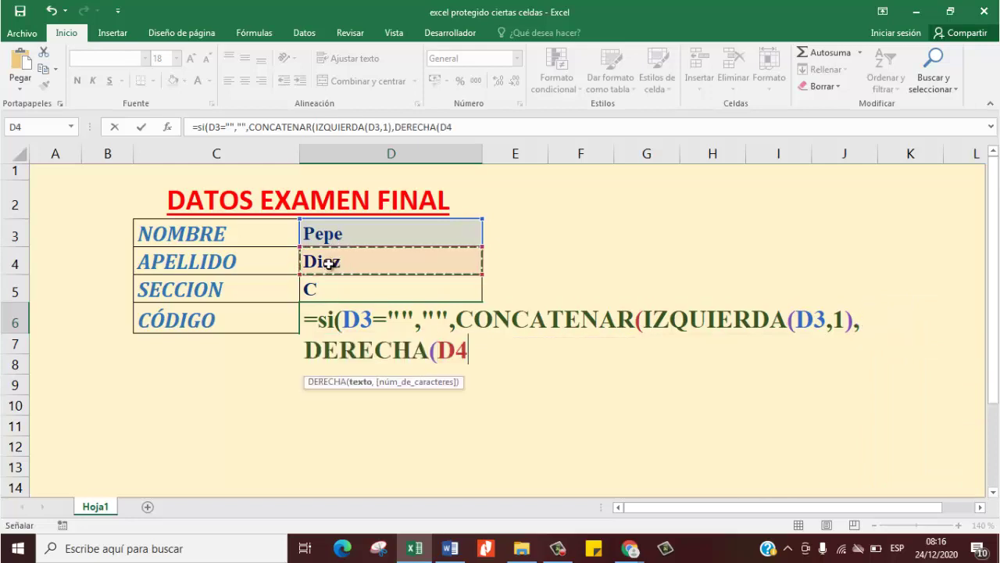
pyautogui.write(',1),')
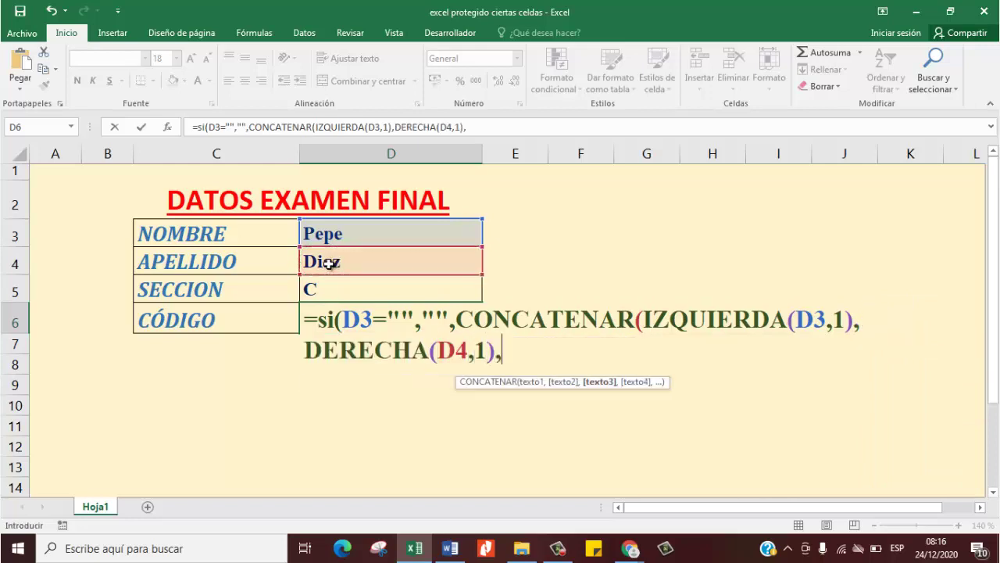
pyautogui.click(310, 290)
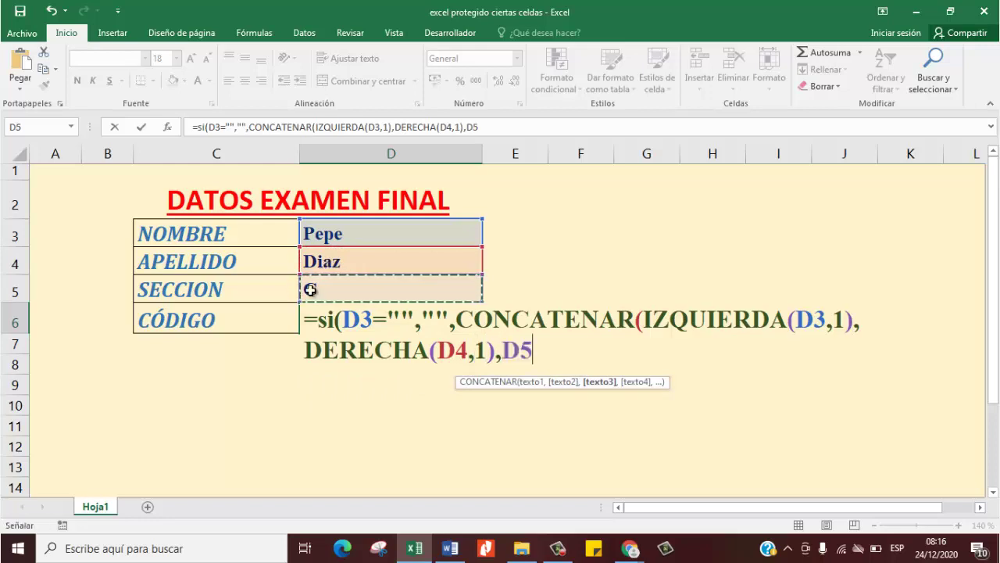
pyautogui.write(',')
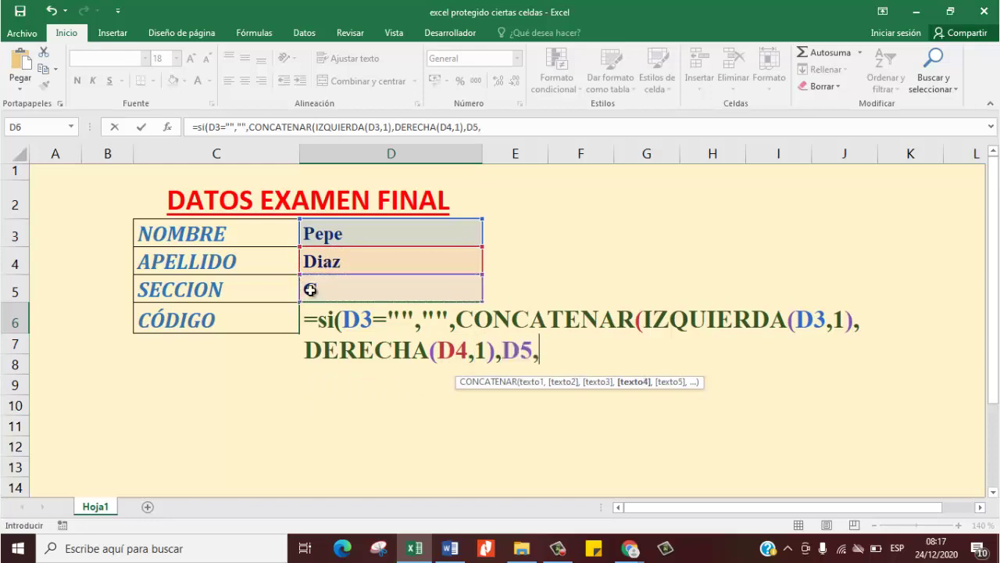
pyautogui.write('"E')
pyautogui.write('F001"')
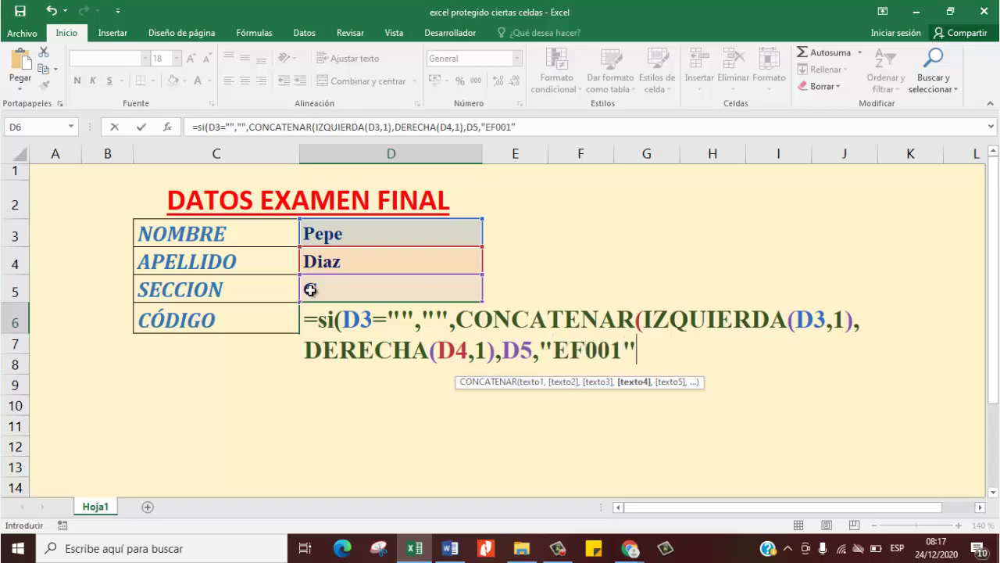
pyautogui.write(')')
pyautogui.press('Return')
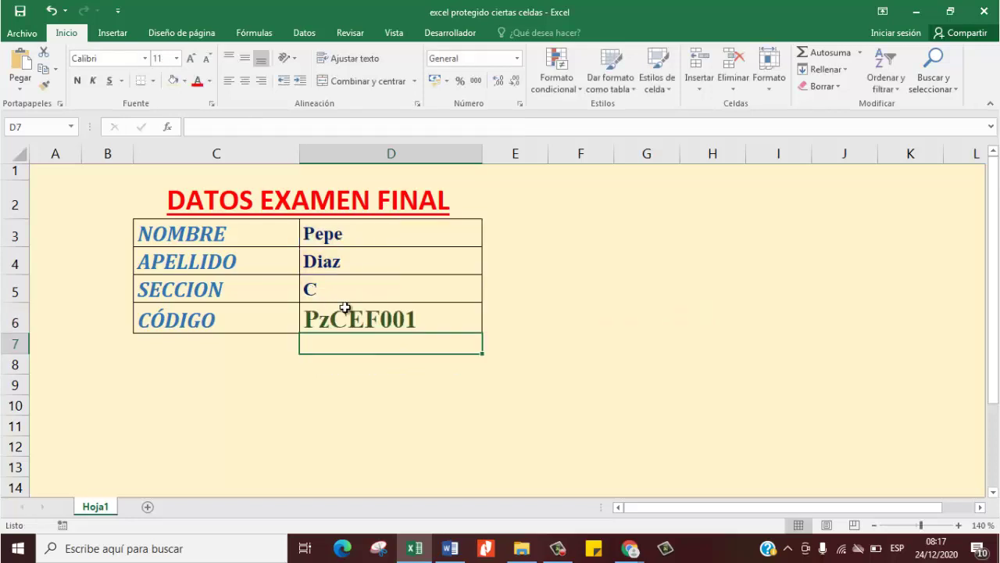
# Step: Select the three entry cells D3:D5 holding the name, surname and section
pyautogui.click(356, 362)
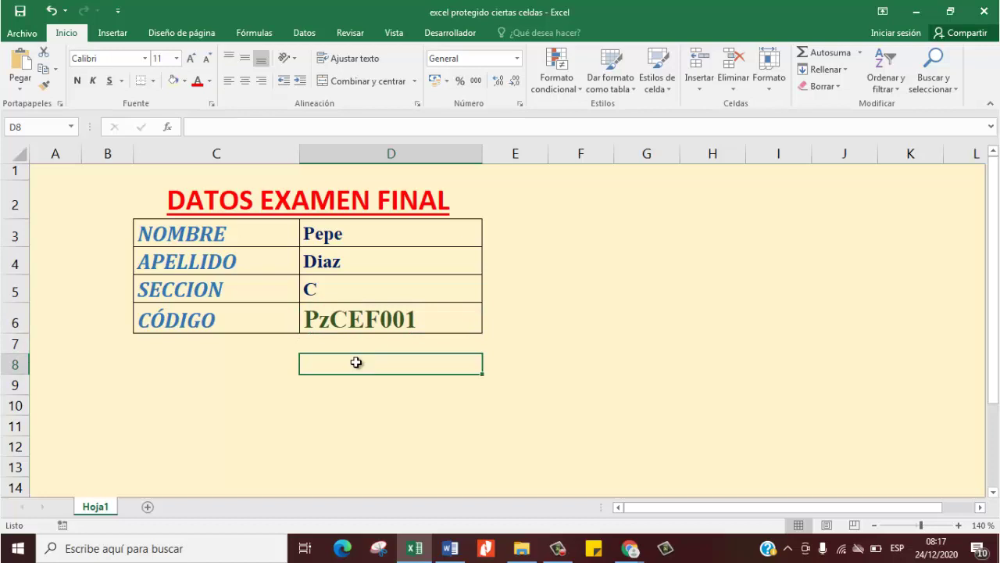
pyautogui.moveTo(323, 233); pyautogui.dragTo(321, 288)
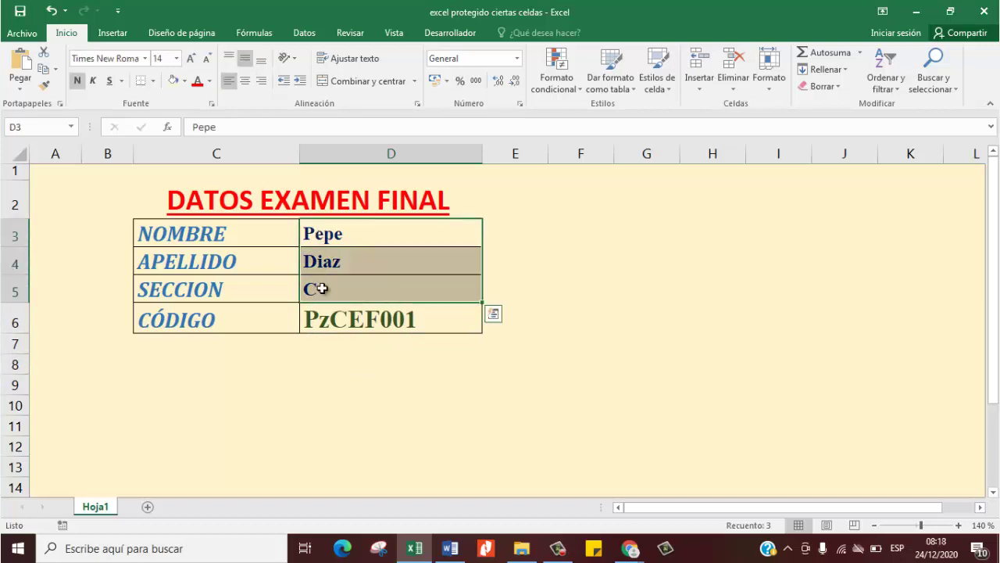
pyautogui.moveTo(405, 236); pyautogui.dragTo(398, 285)
# Step: Mark every cell on the sheet as locked and hidden in Formato de celdas protection
pyautogui.click(549, 304)
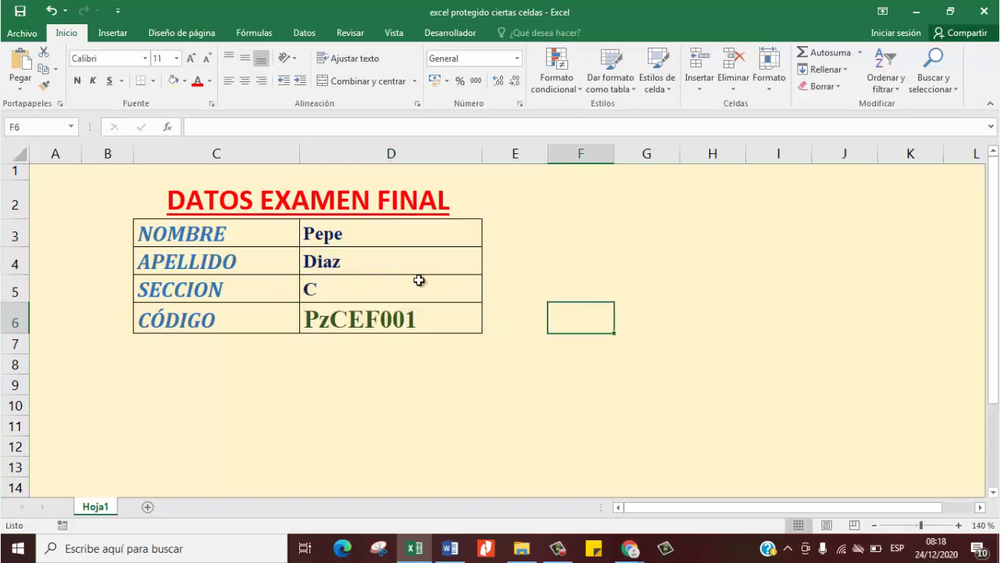
pyautogui.click(22, 154)
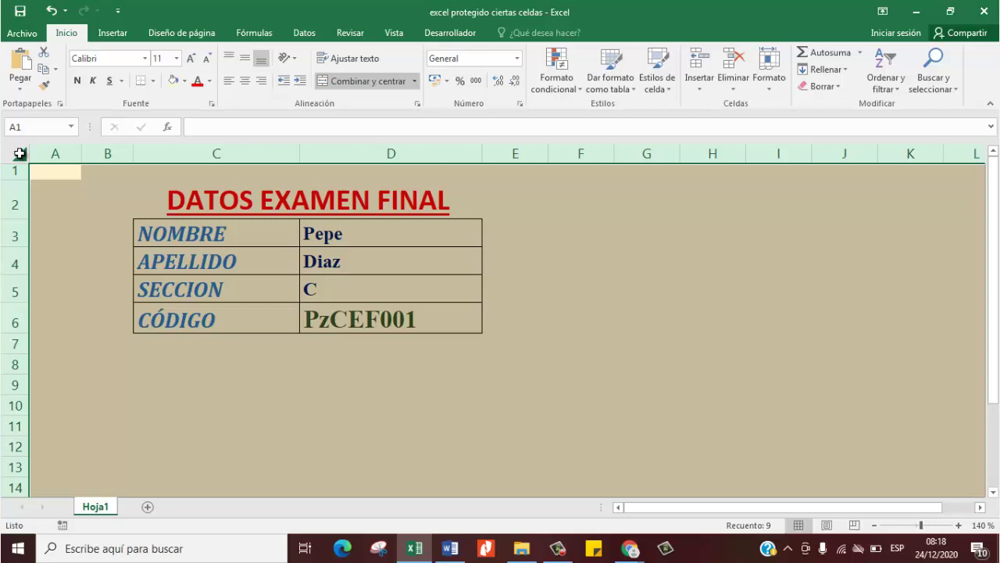
pyautogui.rightClick(19, 154)
pyautogui.click(61, 406)
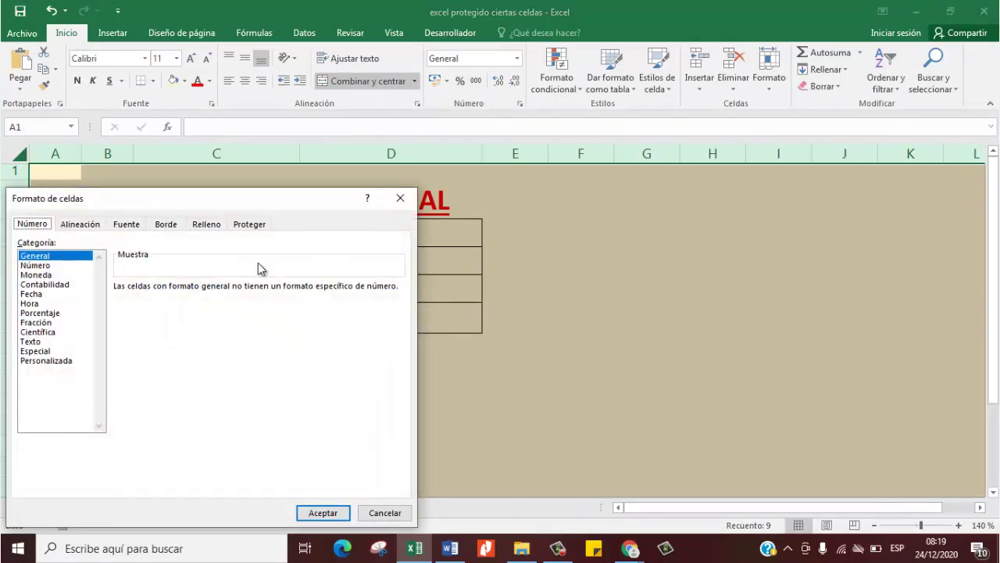
pyautogui.click(247, 225)
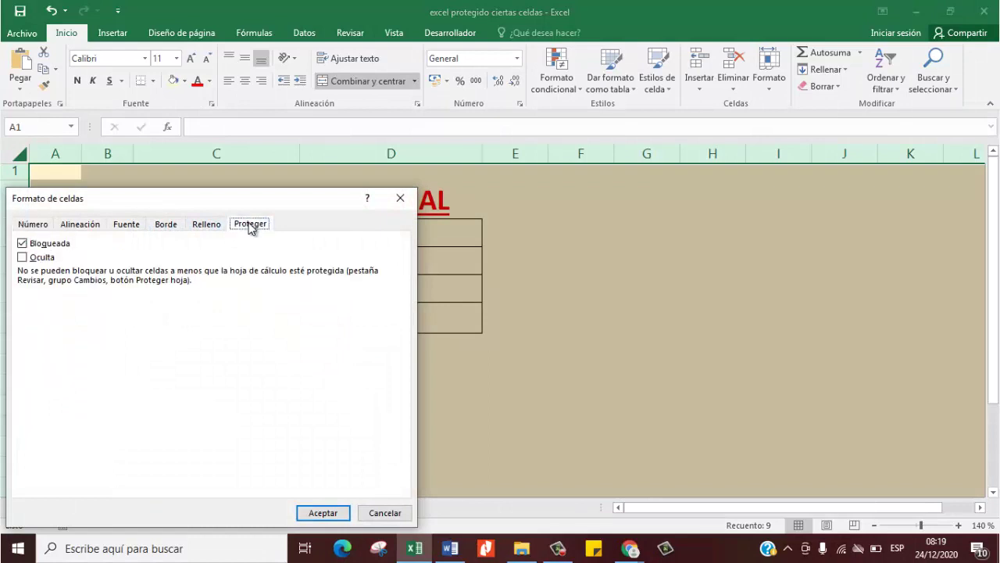
pyautogui.click(22, 257)
# Step: Apply sheet-wide locking, then clear Bloqueada and Oculta on the D3:D5 entry cells
pyautogui.click(322, 513)
pyautogui.click(344, 228)
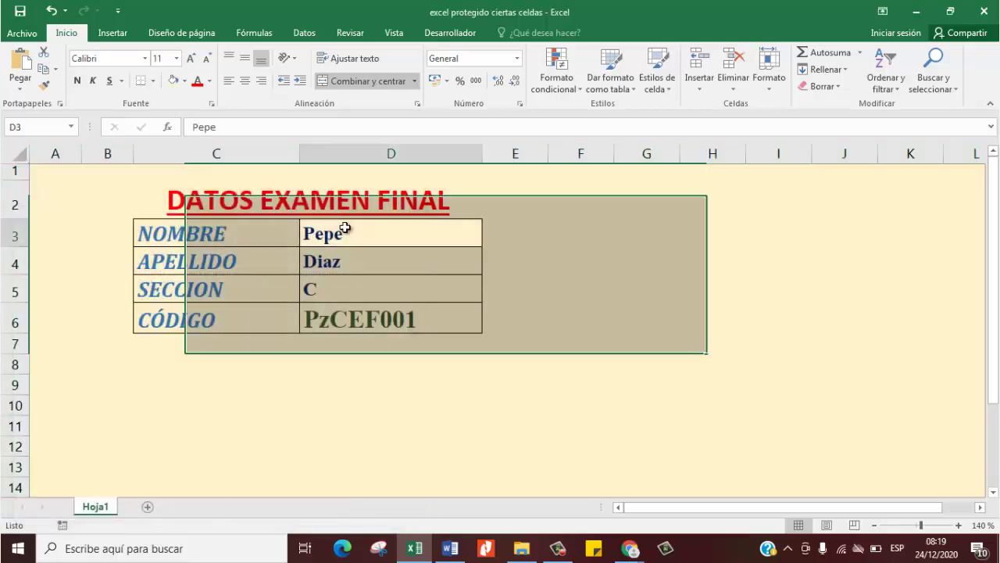
pyautogui.moveTo(344, 228); pyautogui.dragTo(347, 283)
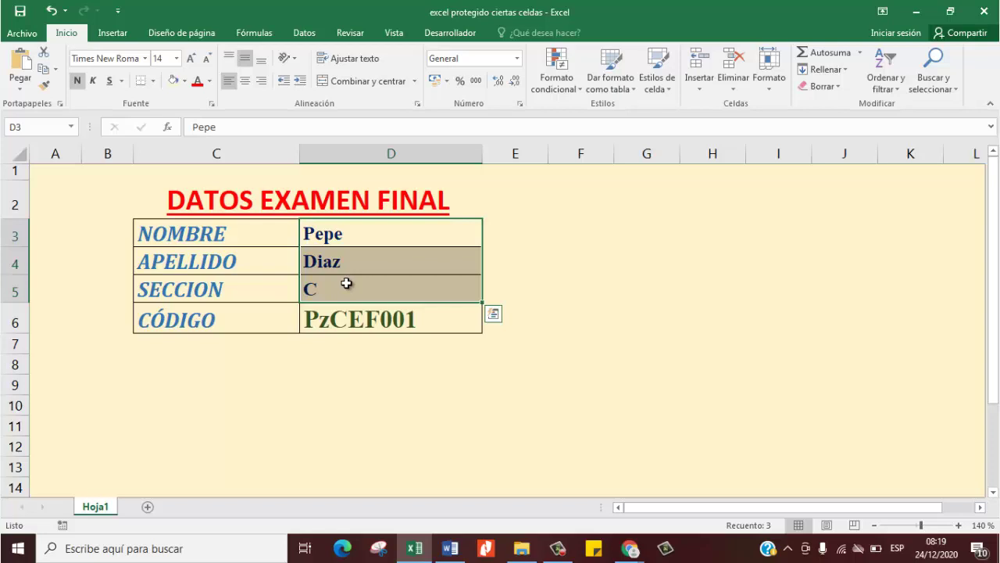
pyautogui.rightClick(346, 283)
pyautogui.click(378, 472)
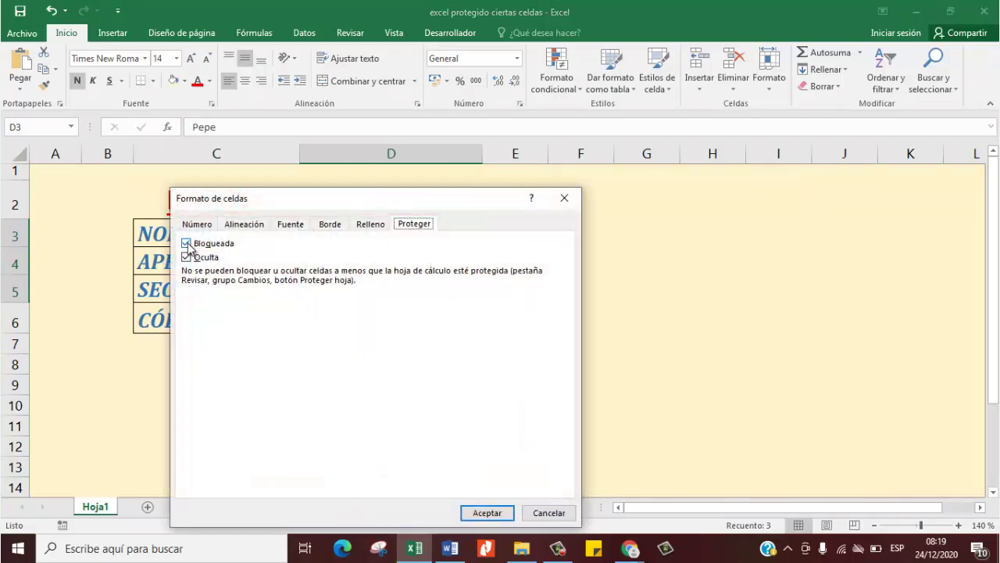
pyautogui.click(186, 243)
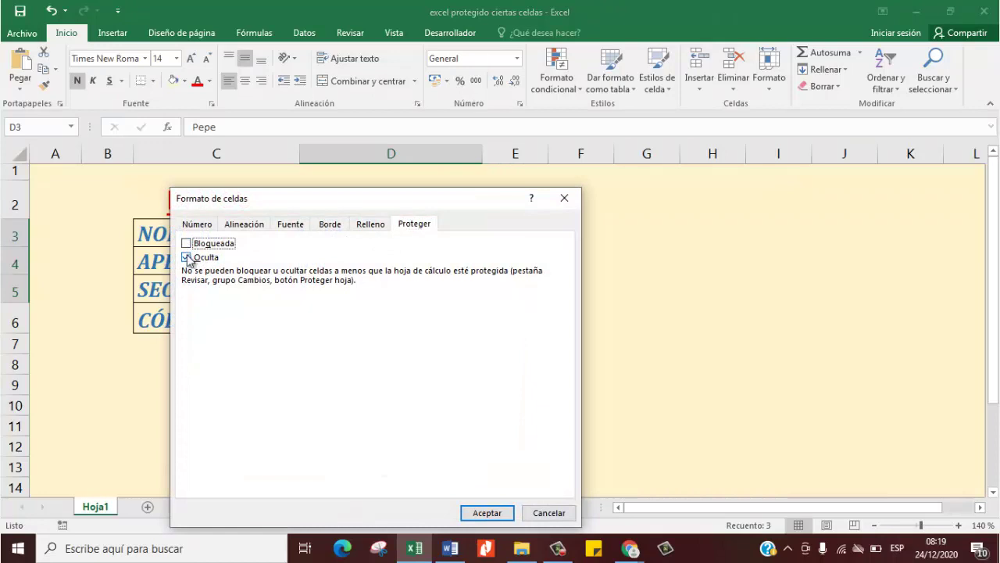
pyautogui.click(187, 257)
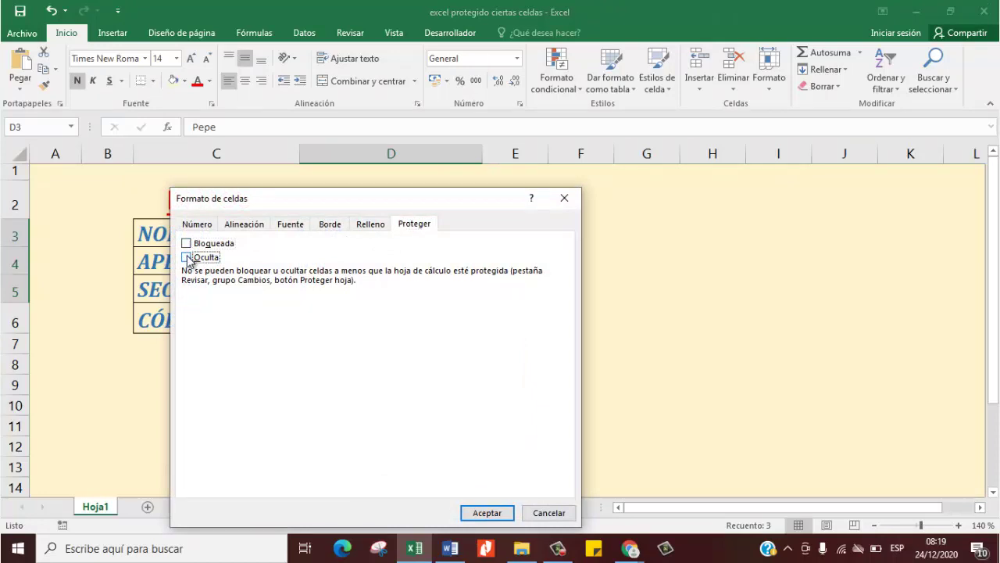
pyautogui.click(484, 518)
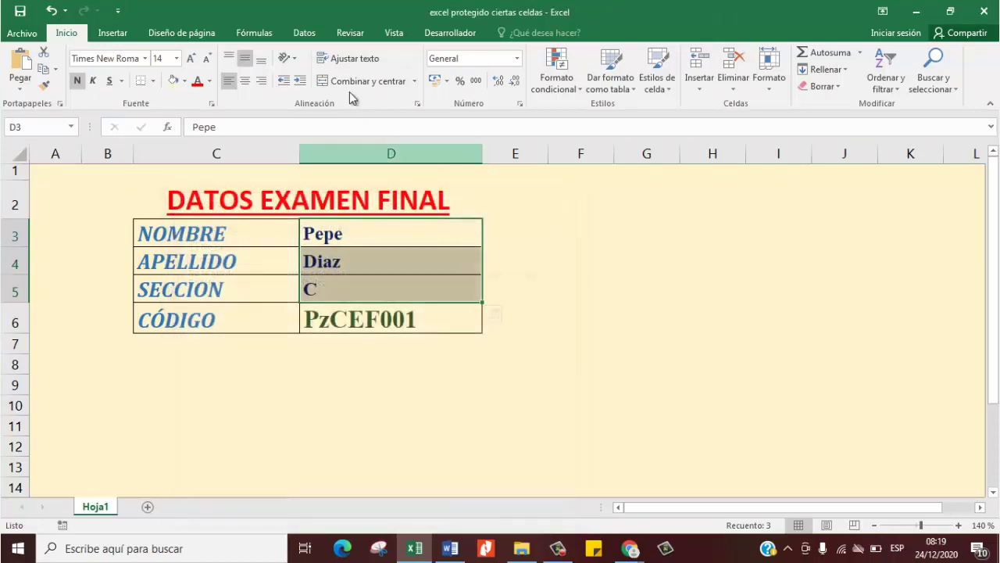
# Step: Protect Hoja1 with a password via Revisar > Proteger hoja, confirming the password
pyautogui.click(340, 35)
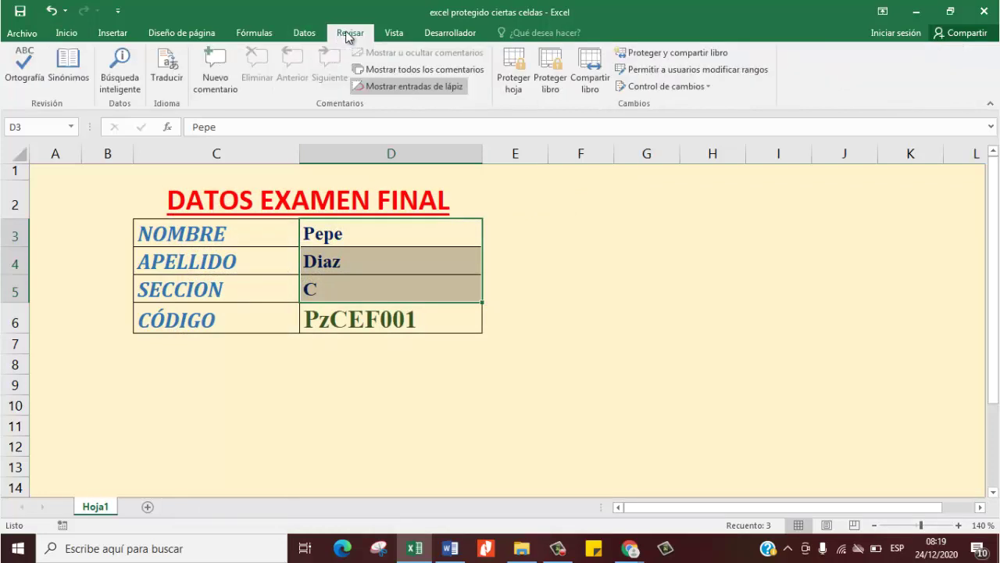
pyautogui.click(513, 74)
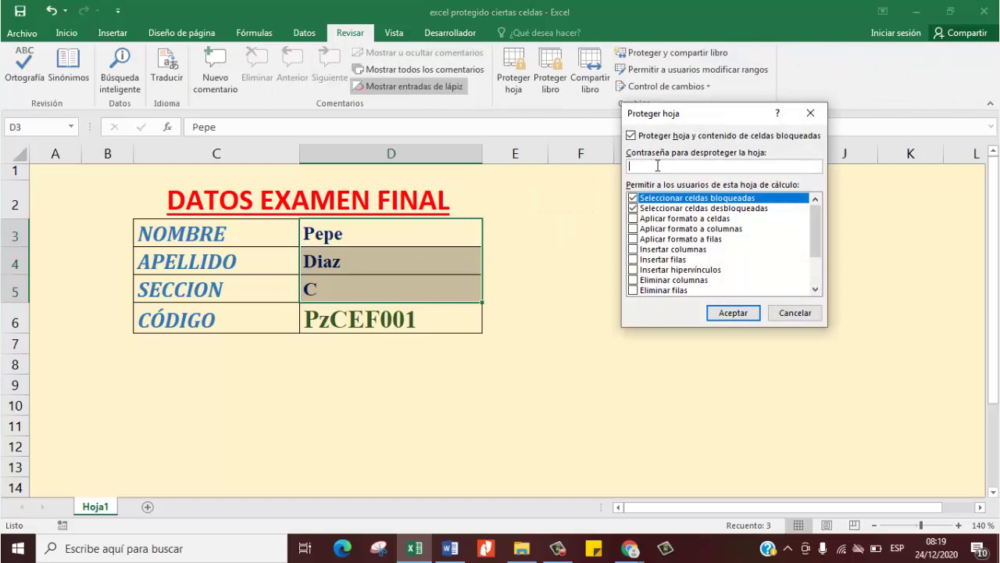
pyautogui.click(733, 313)
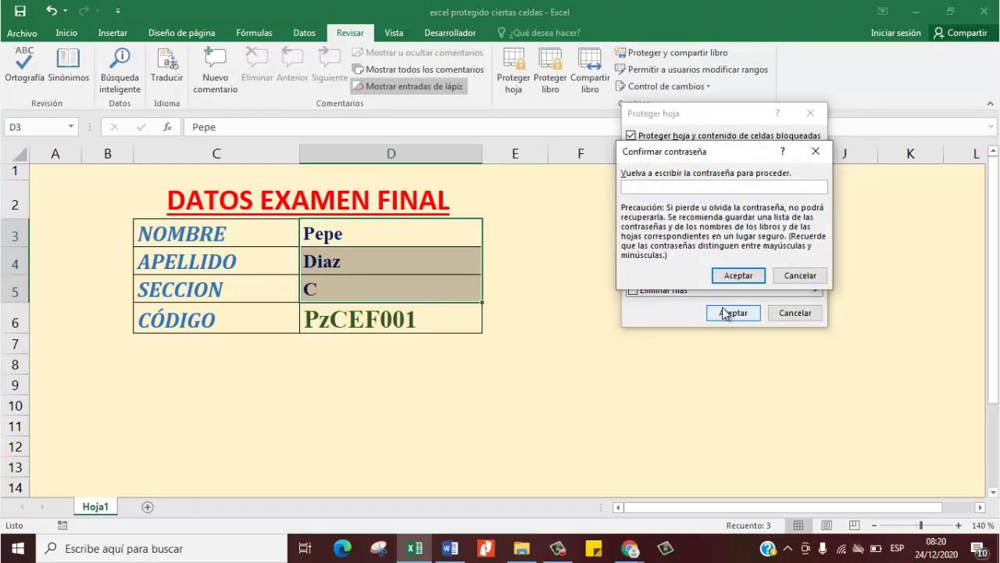
pyautogui.click(740, 276)
pyautogui.click(660, 268)
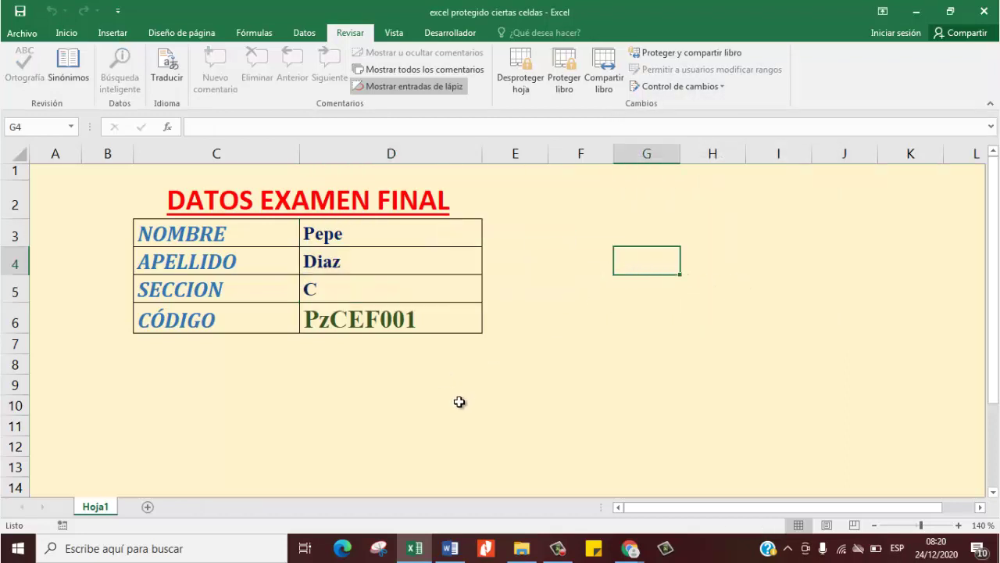
# Step: Verify a locked cell below the form rejects edits and dismiss the protection warning
pyautogui.click(477, 422)
pyautogui.moveTo(479, 420); pyautogui.dragTo(478, 417)
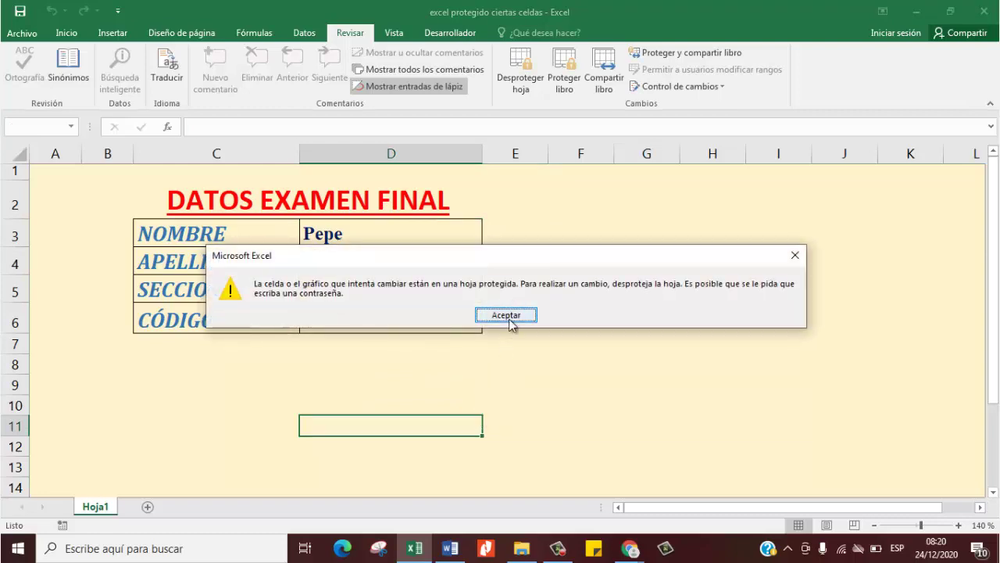
pyautogui.click(508, 317)
# Step: Replace D3:D5 with a new first name, surname and section E, giving CÓDIGO JZEEF001
pyautogui.moveTo(342, 238); pyautogui.dragTo(336, 283)
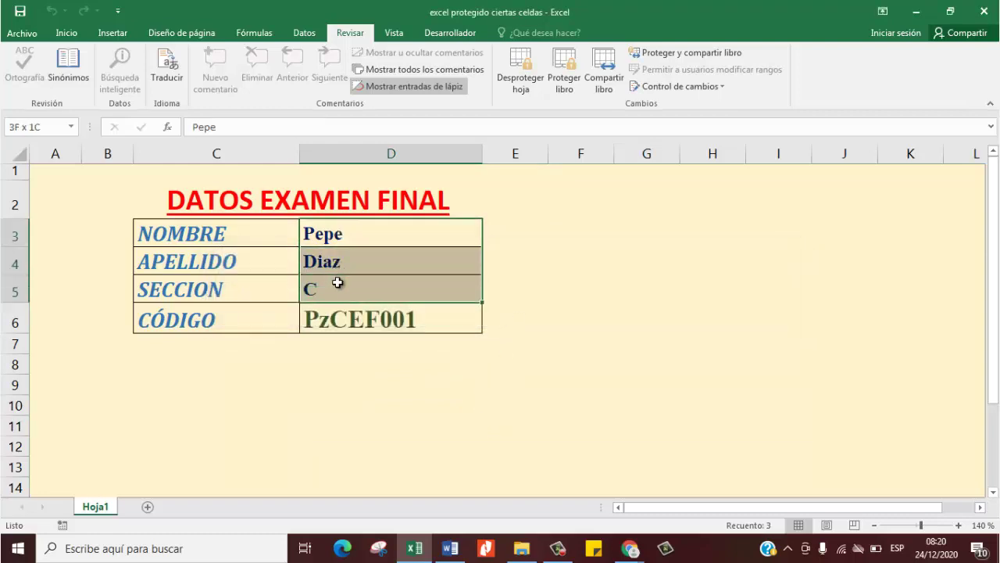
pyautogui.press('Delete')
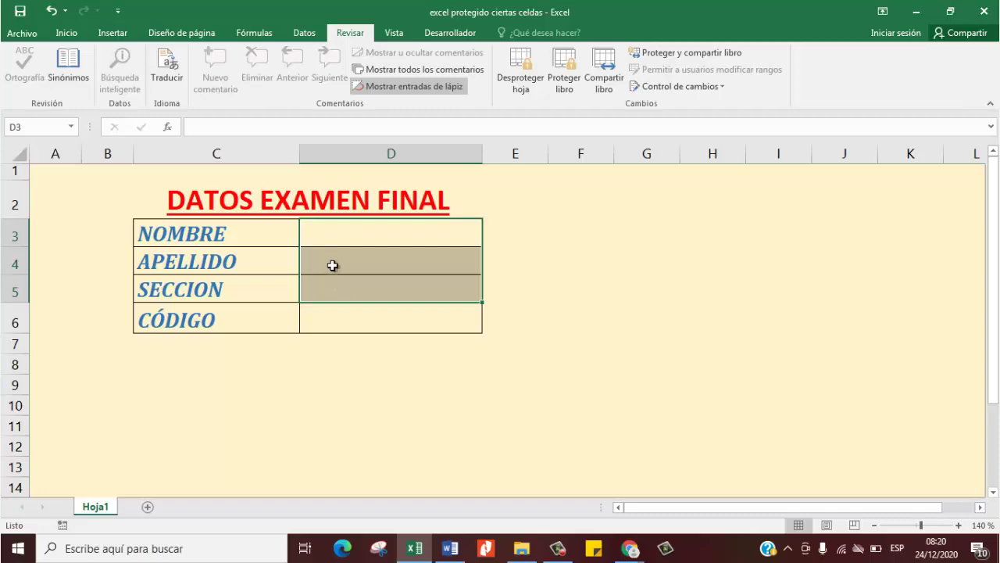
pyautogui.click(327, 233)
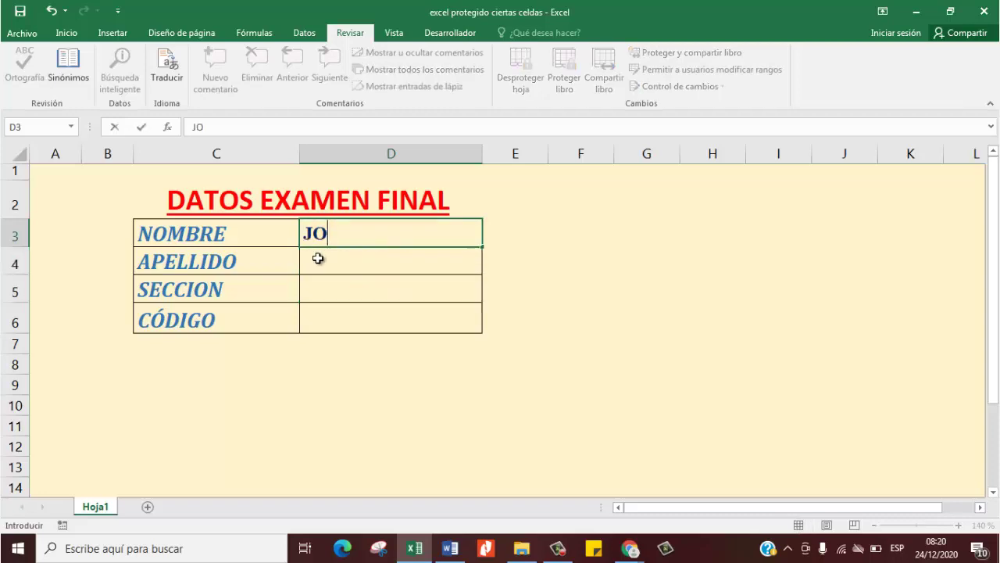
pyautogui.press('Return')
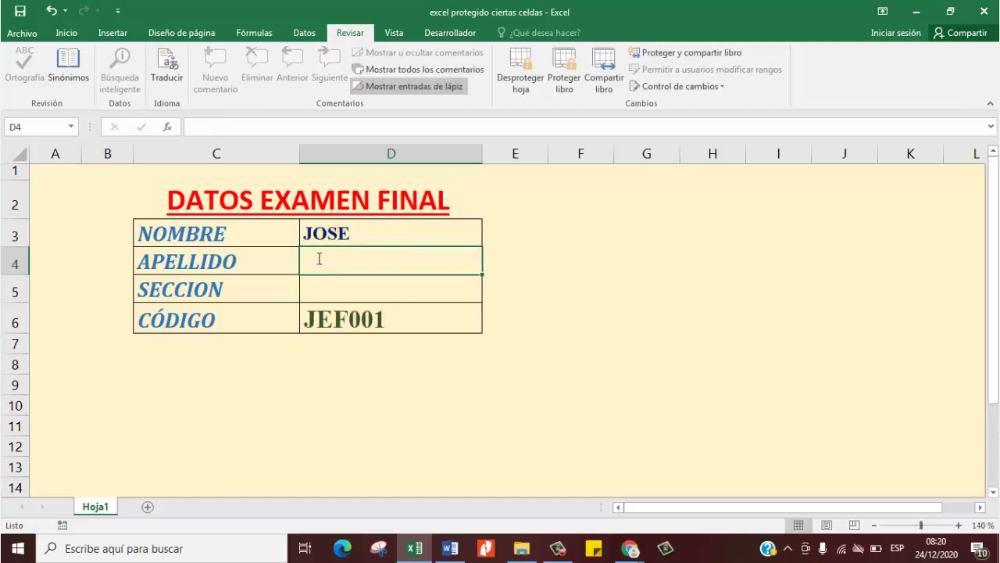
pyautogui.press('Return')
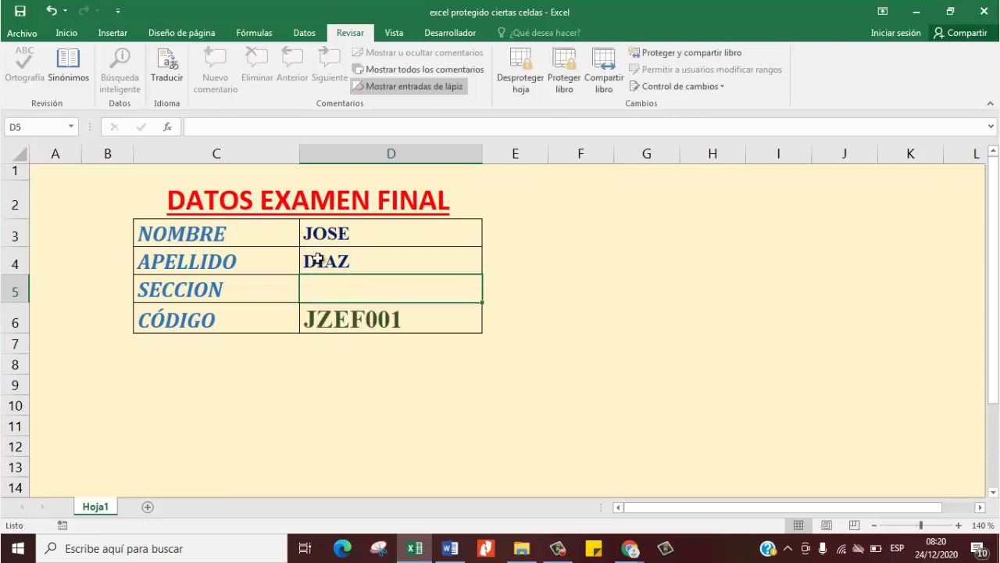
pyautogui.write('E')
pyautogui.press('Return')
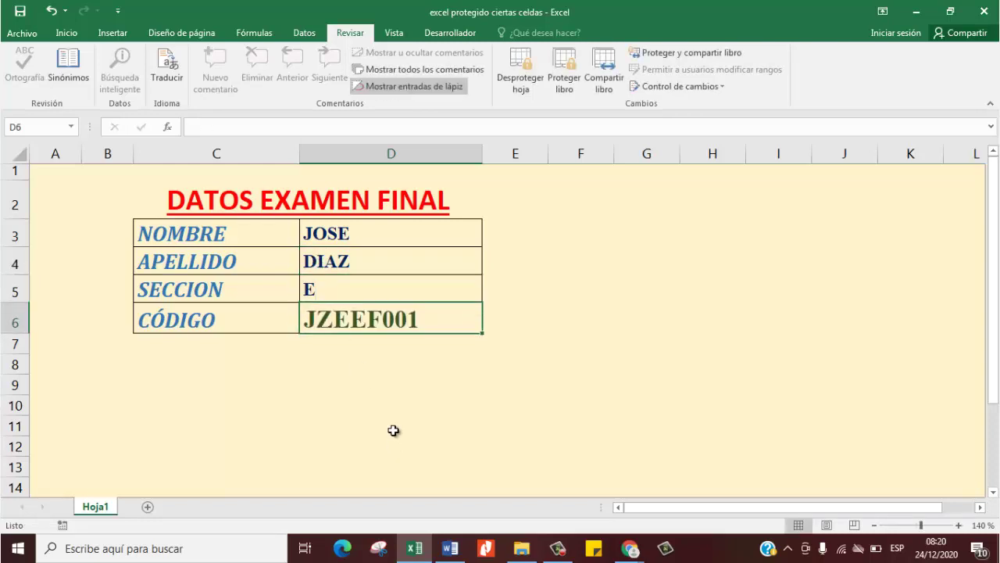
pyautogui.doubleClick(344, 318)
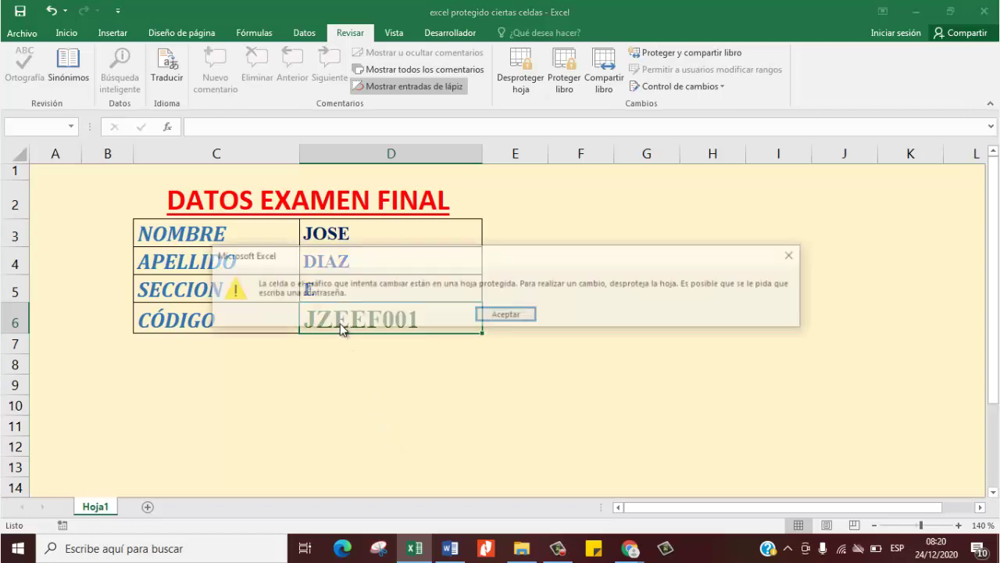
pyautogui.click(505, 314)
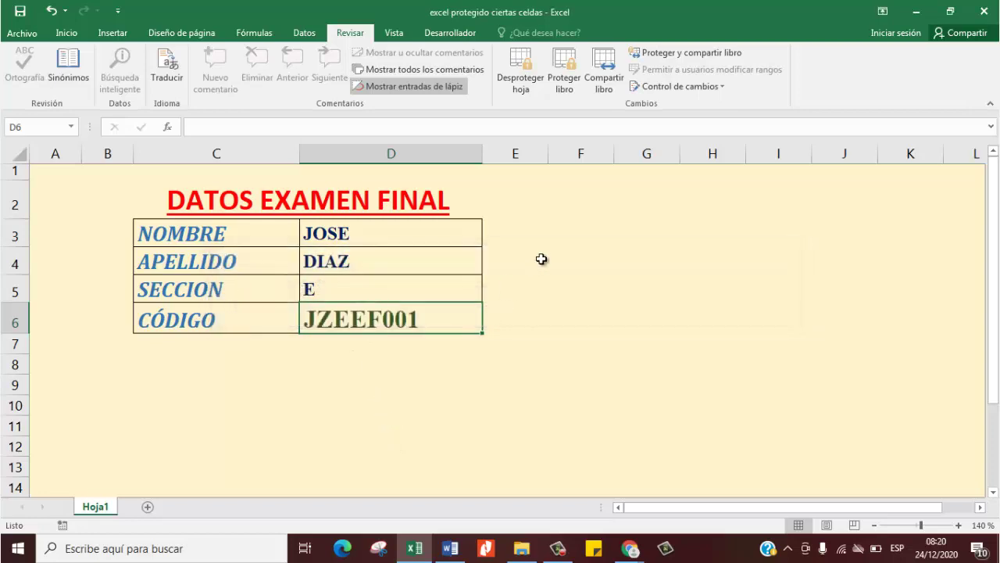
pyautogui.click(534, 260)
pyautogui.moveTo(386, 242); pyautogui.dragTo(370, 280)
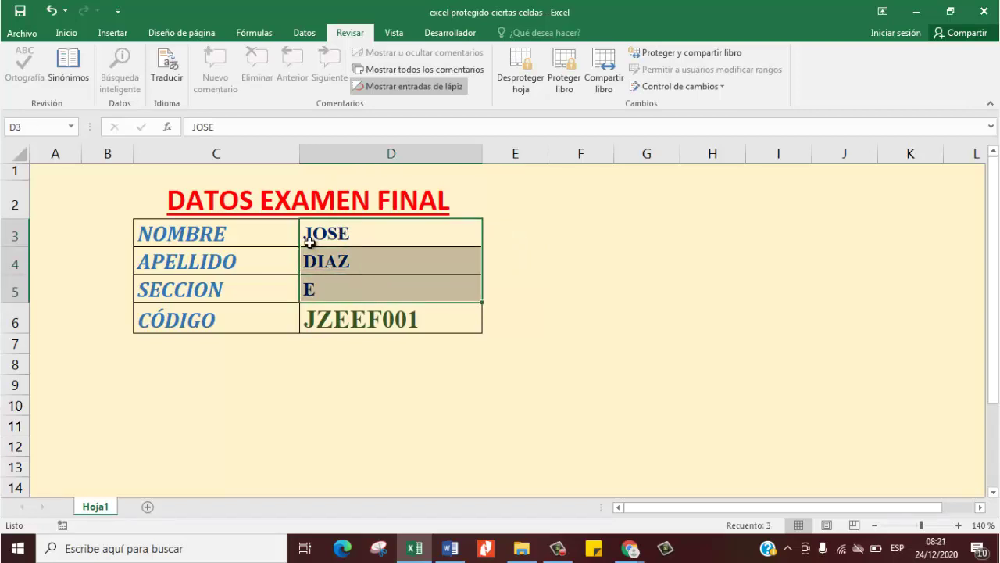
pyautogui.click(122, 233)
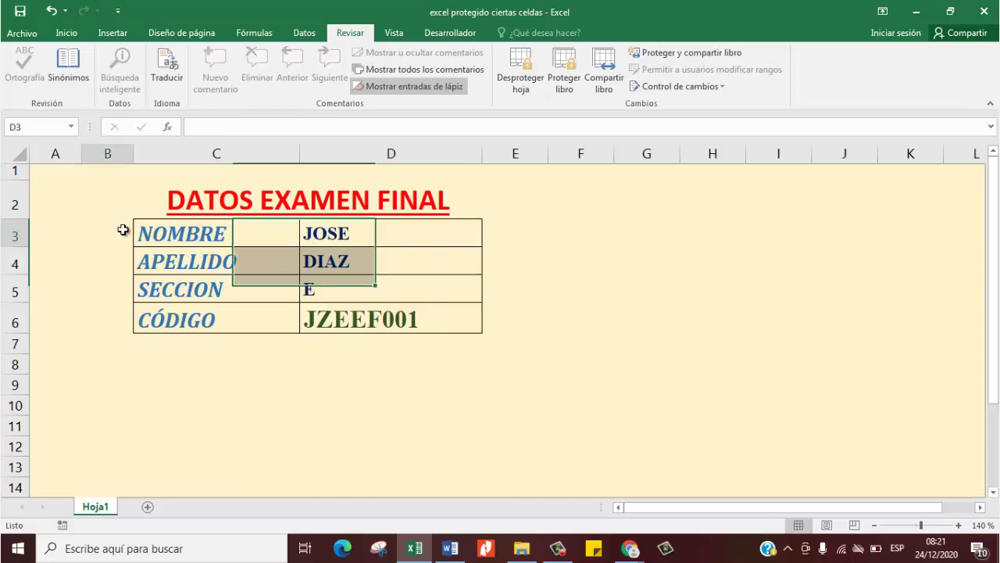
pyautogui.doubleClick(122, 236)
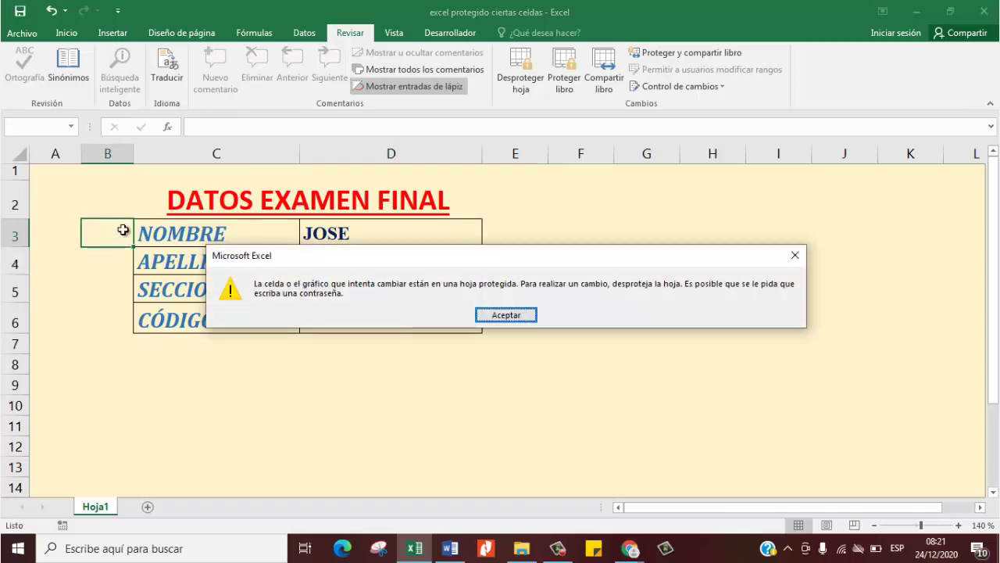
pyautogui.press('Return')
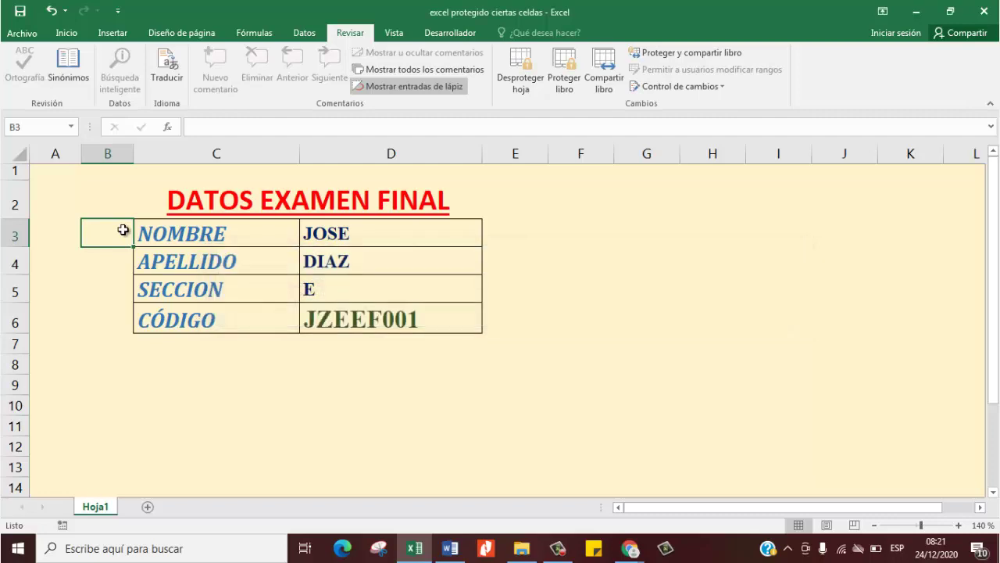